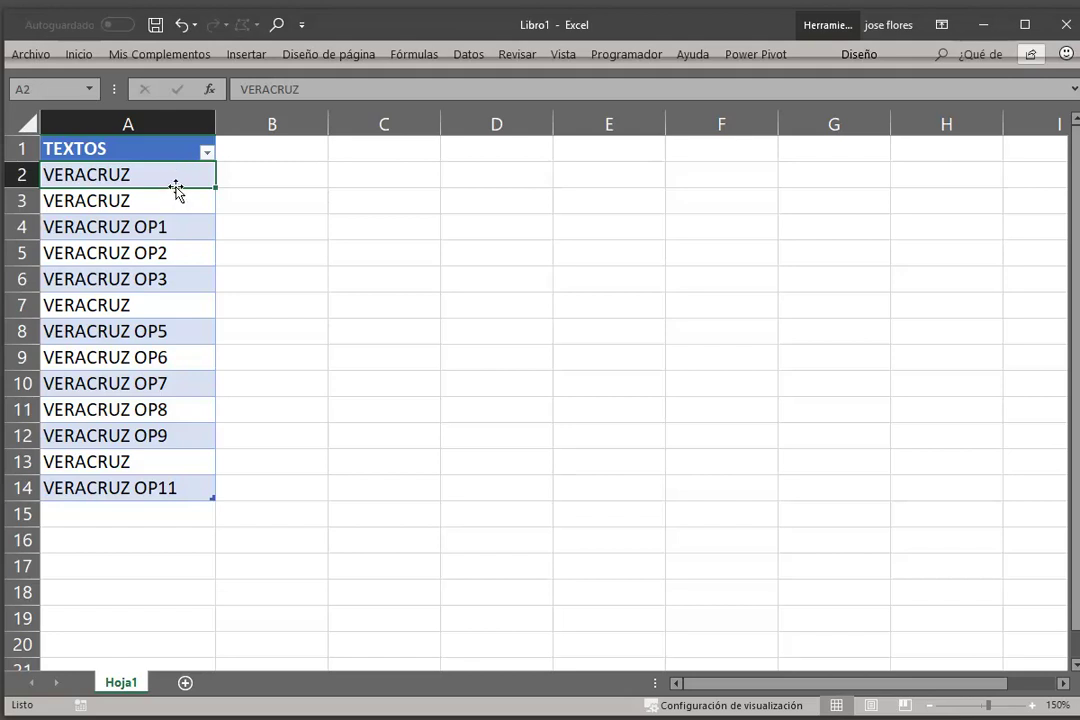
# Review the TEXTOS entries A2:A14, telling plain VERACRUZ apart from the VERACRUZ OP items.
pyautogui.click(166, 194)
pyautogui.moveTo(166, 192); pyautogui.dragTo(166, 173)
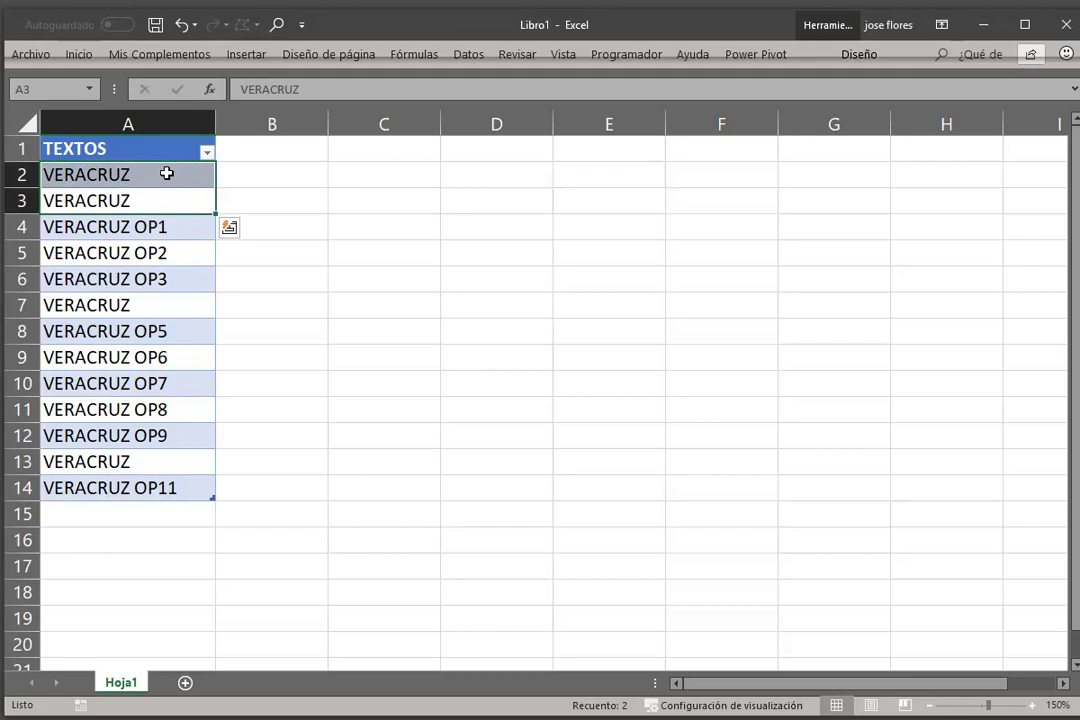
pyautogui.click(180, 226)
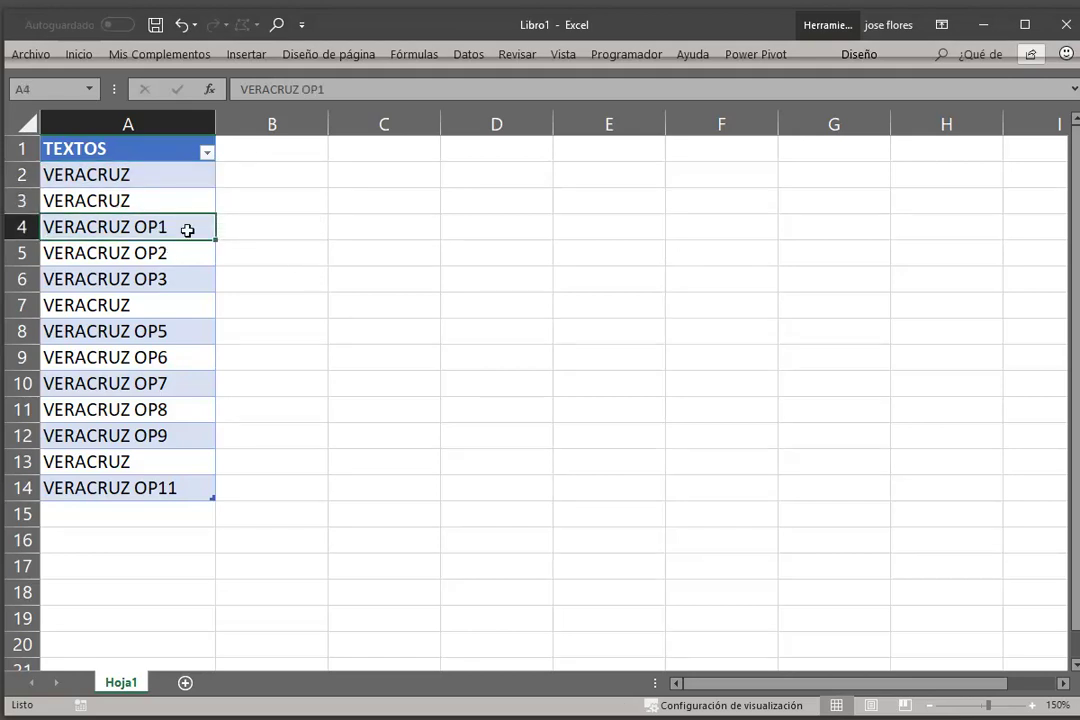
pyautogui.click(164, 252)
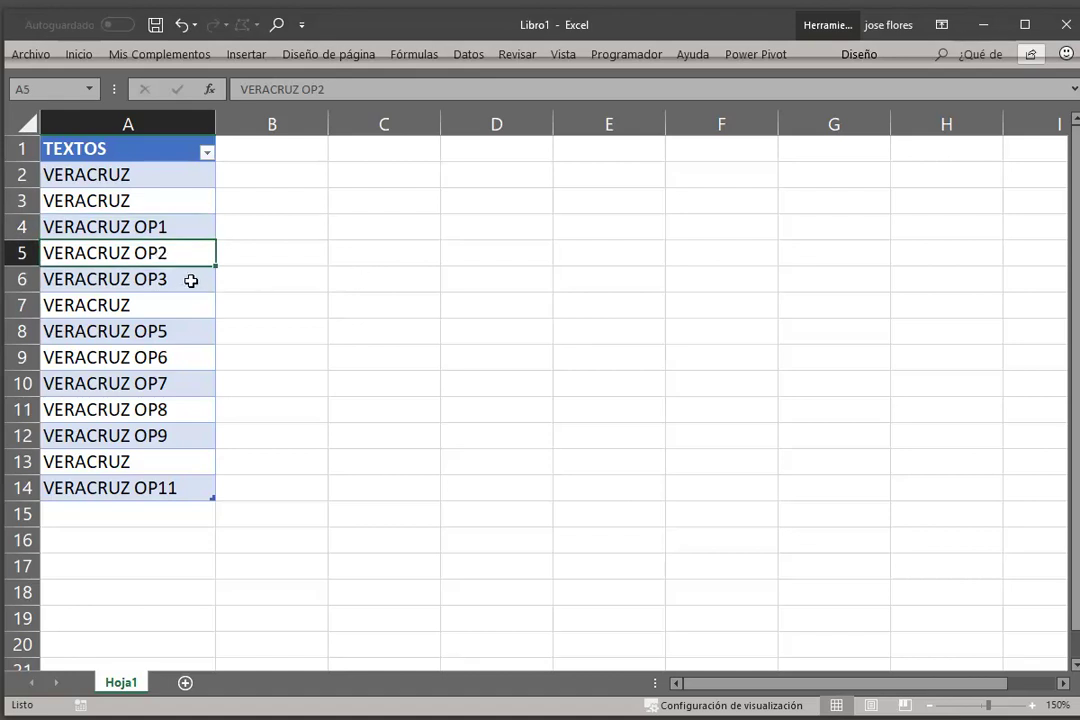
pyautogui.click(186, 279)
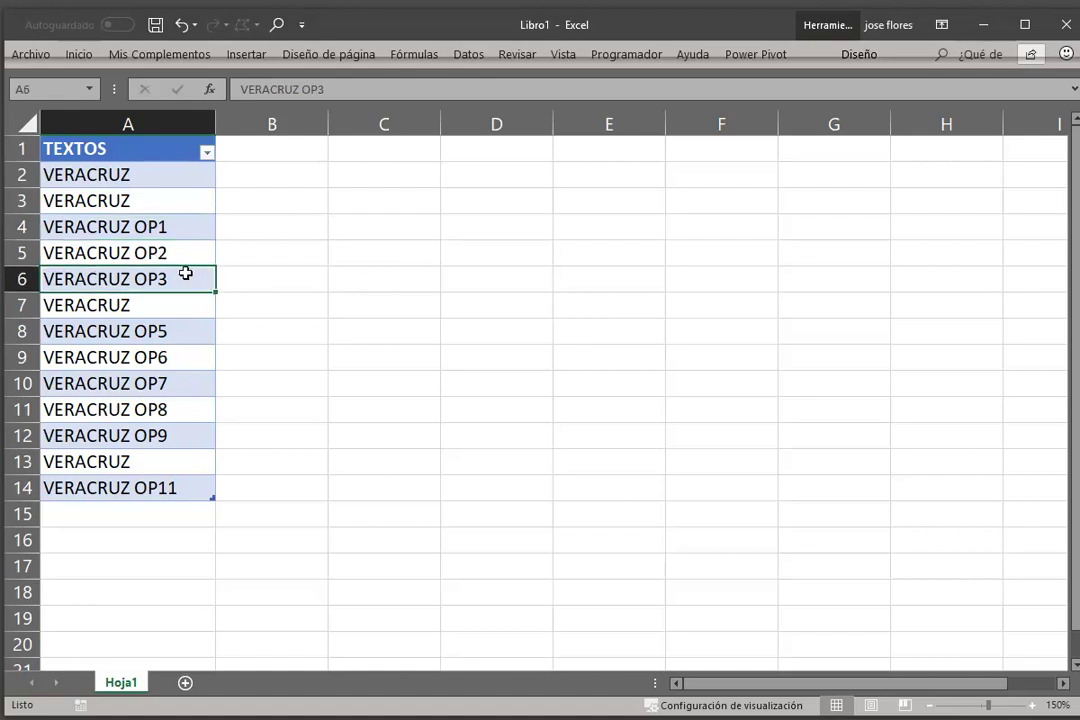
pyautogui.click(173, 180)
pyautogui.moveTo(173, 182); pyautogui.dragTo(162, 488)
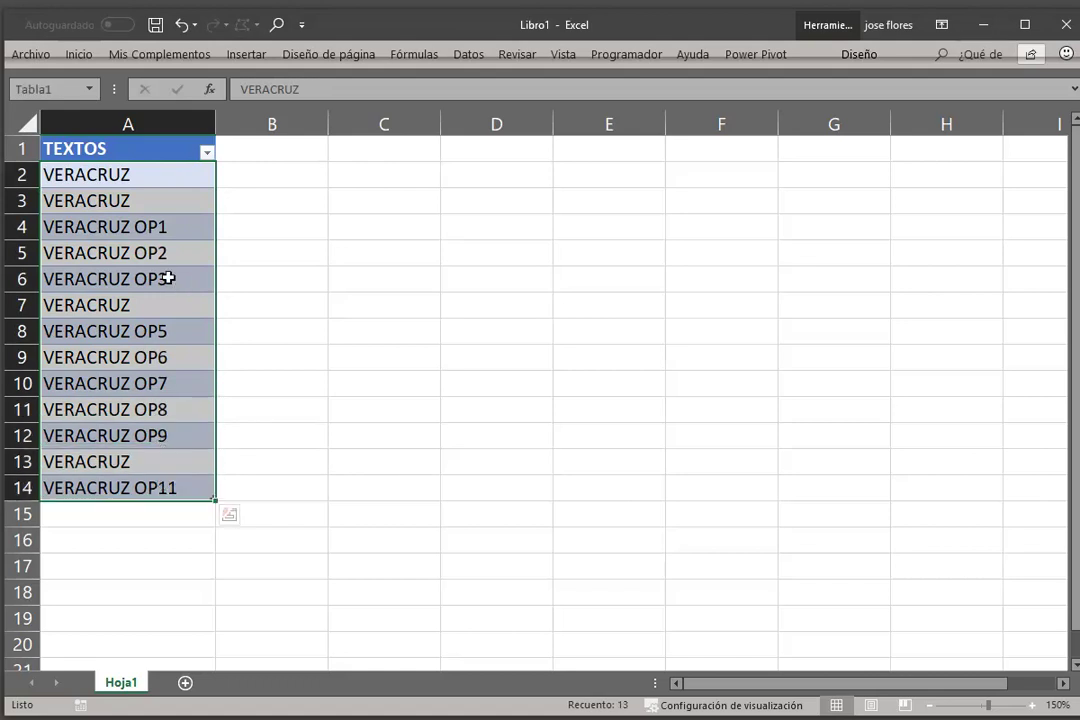
pyautogui.click(170, 175)
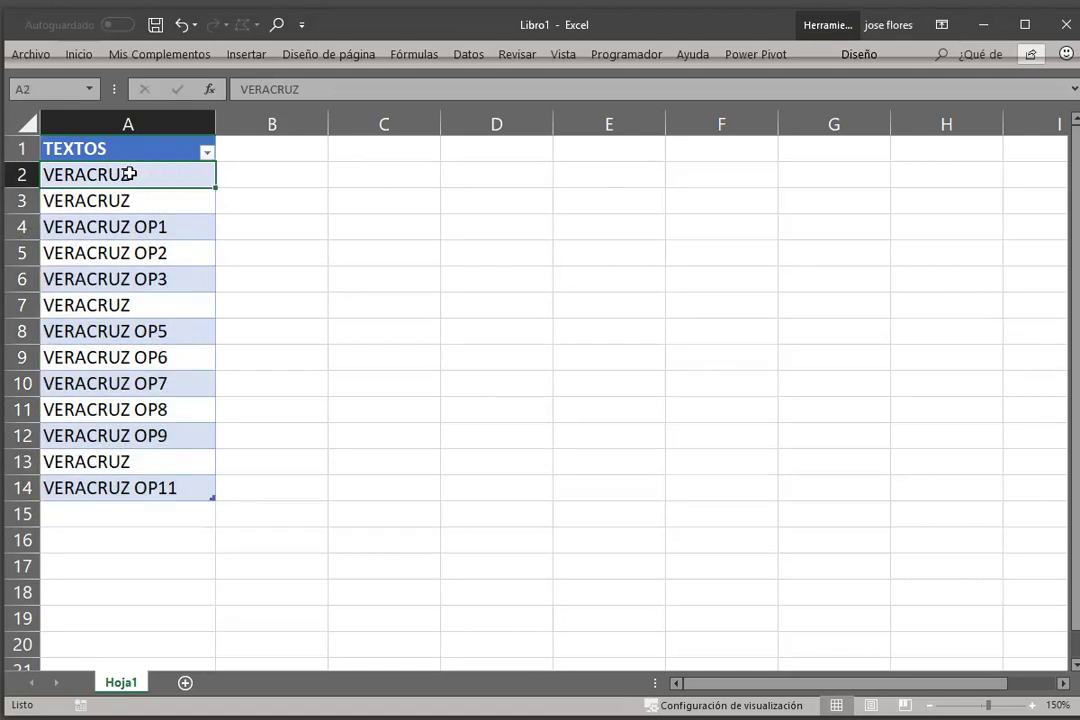
# Pick out the plain VERACRUZ cells A2, A3, A7 and A13.
pyautogui.click(122, 200)
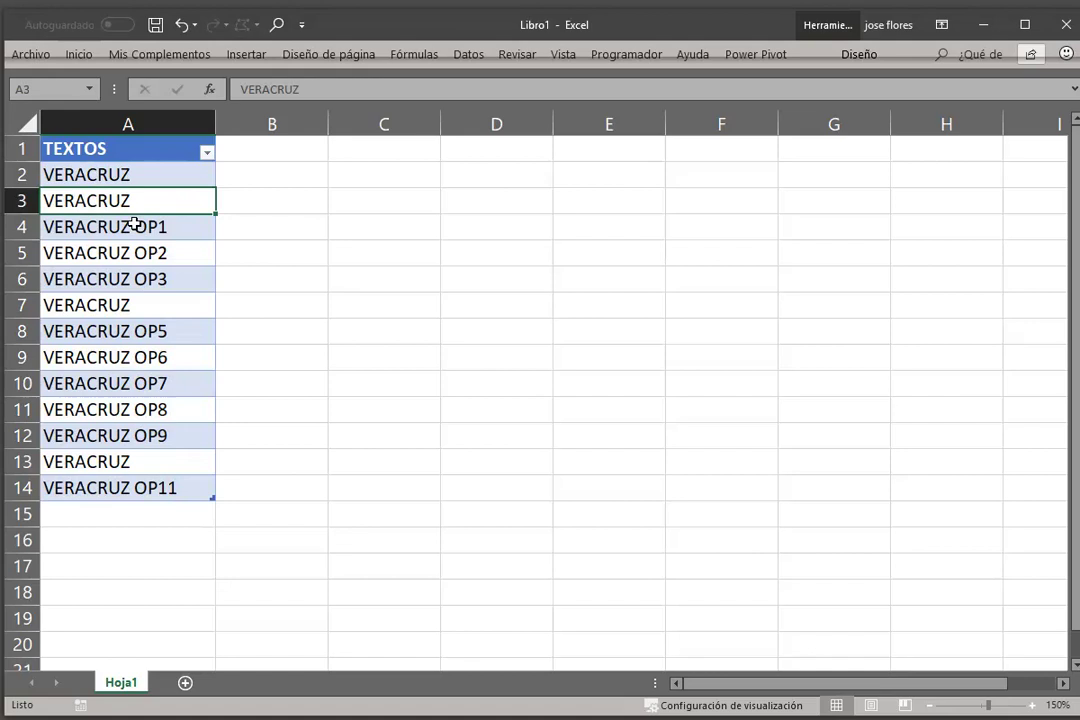
pyautogui.click(153, 303)
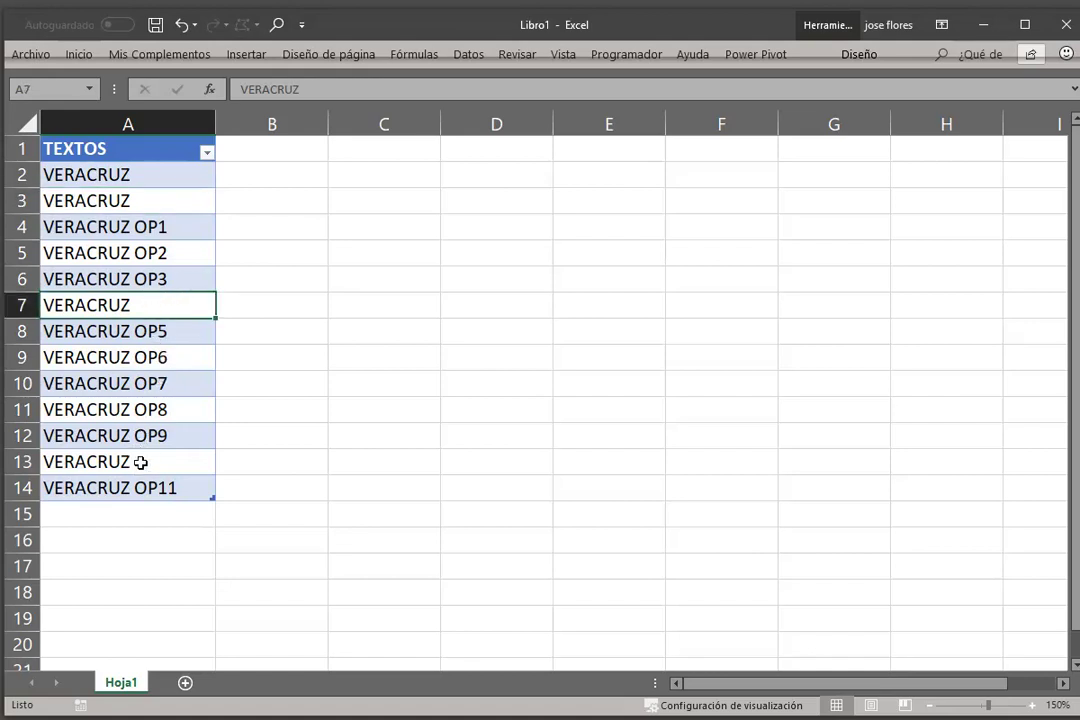
pyautogui.click(139, 462)
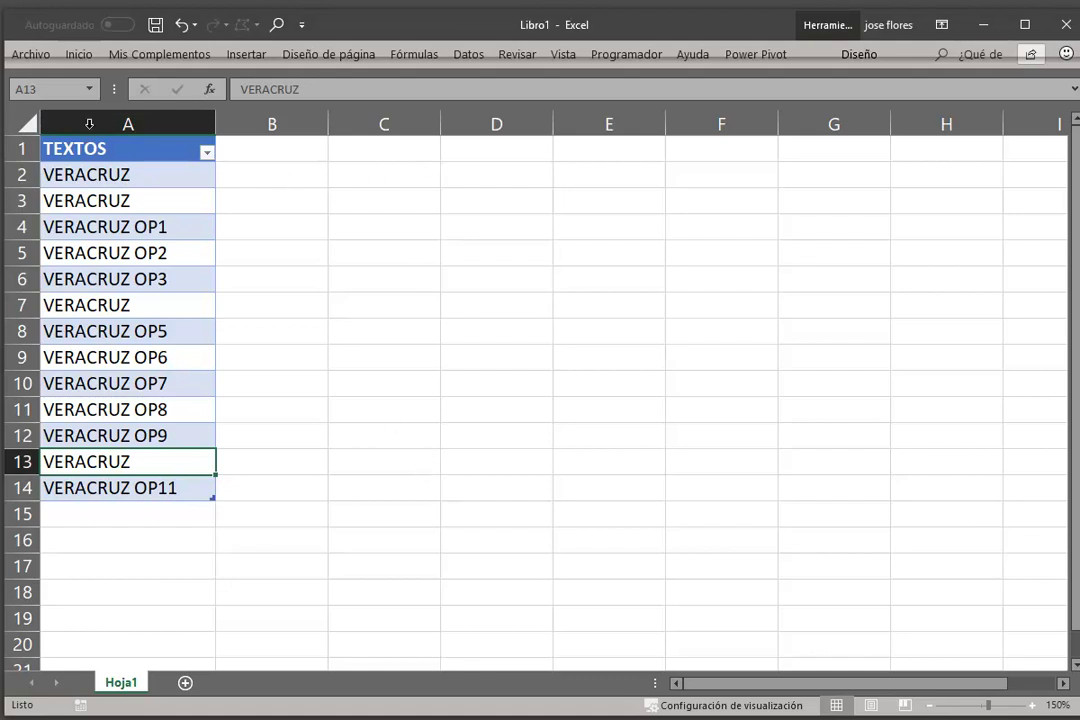
pyautogui.moveTo(143, 176); pyautogui.dragTo(140, 460)
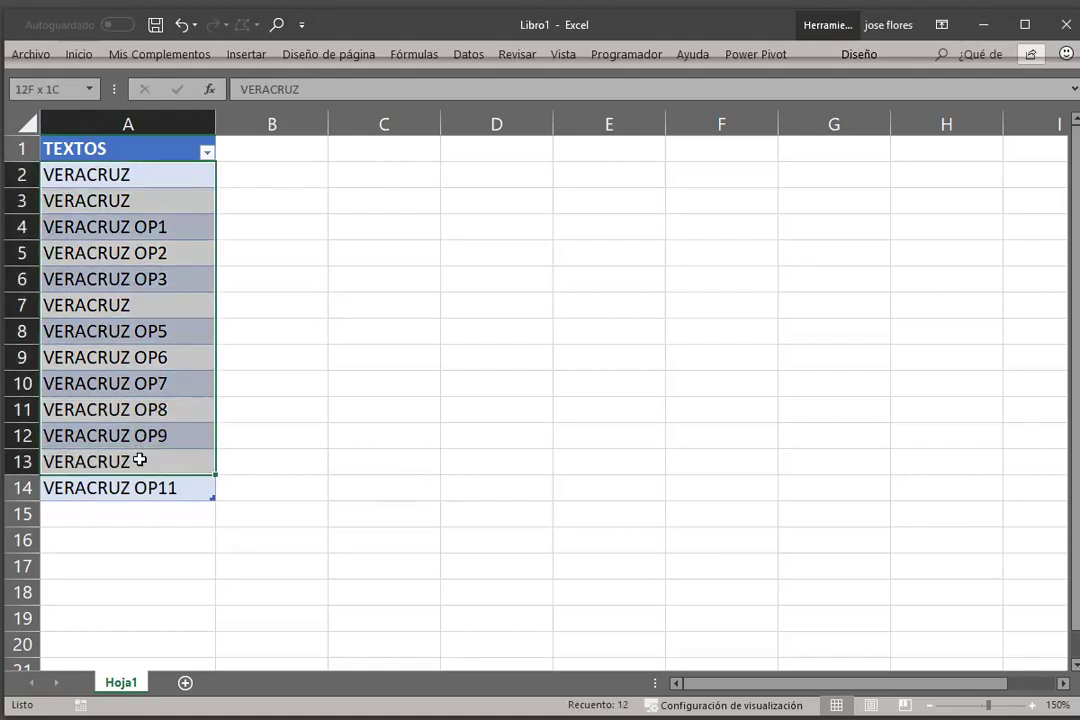
pyautogui.click(140, 460)
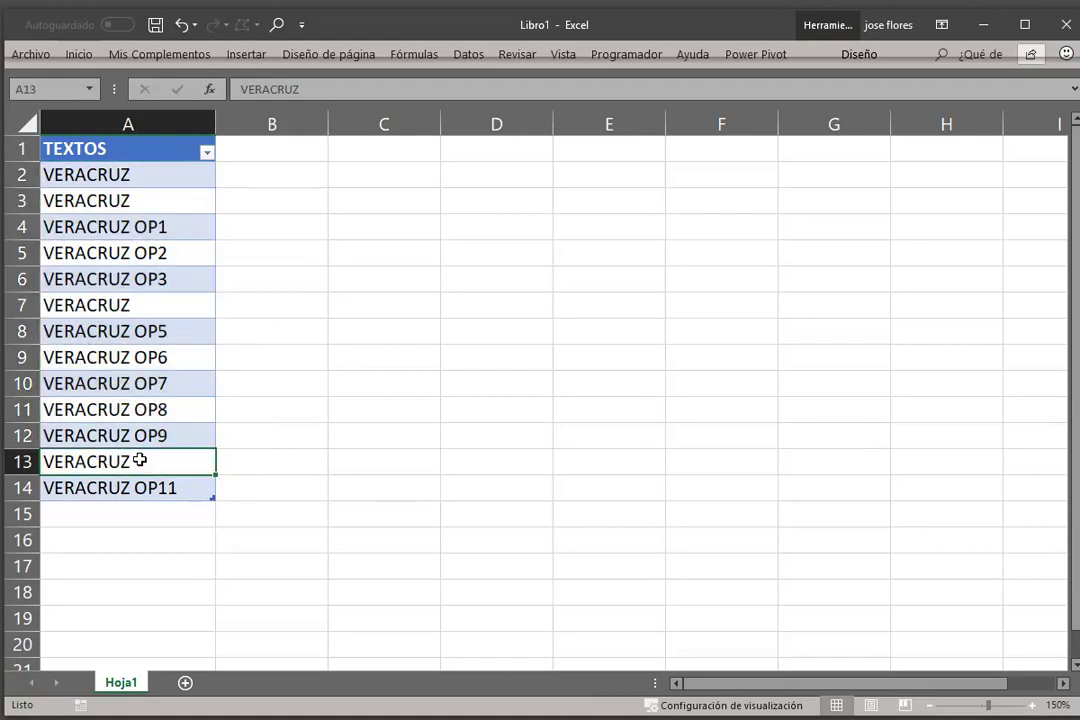
pyautogui.keyDown('ctrl'); pyautogui.click(160, 305); pyautogui.keyUp('ctrl')
pyautogui.keyDown('ctrl'); pyautogui.click(161, 201); pyautogui.keyUp('ctrl')
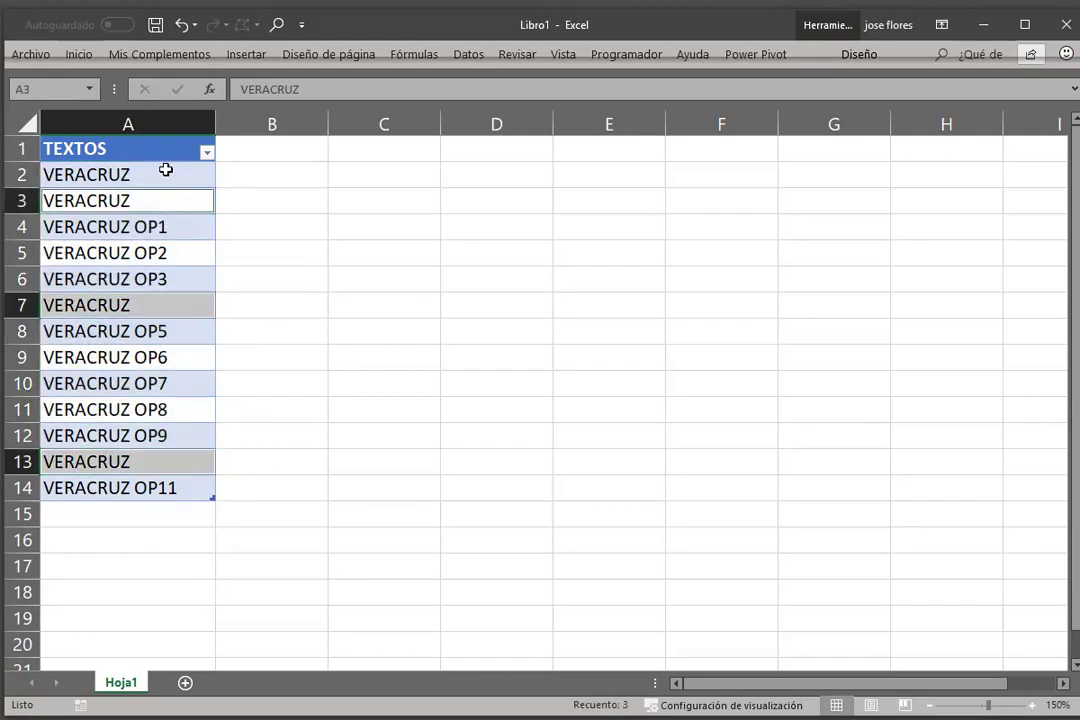
pyautogui.keyDown('ctrl'); pyautogui.click(165, 171); pyautogui.keyUp('ctrl')
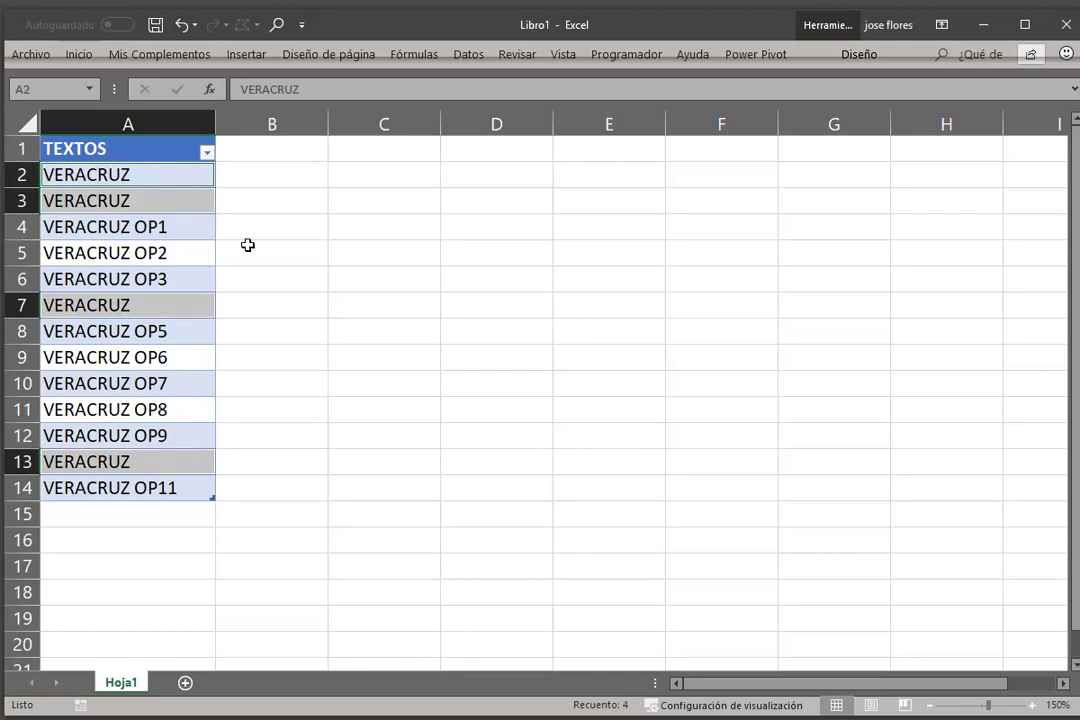
# Enter =SUSTITUIR(A2,"VERACRUZ","VERACRUZ_") in B2 so it fills the whole column.
pyautogui.click(249, 170)
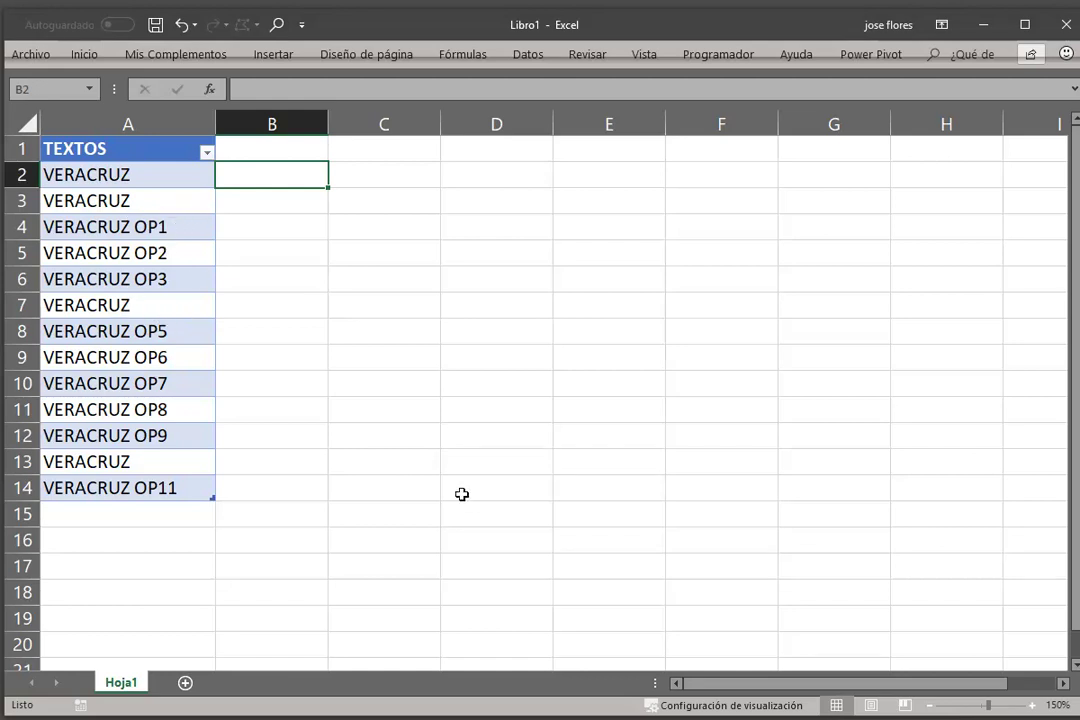
pyautogui.write('=SU')
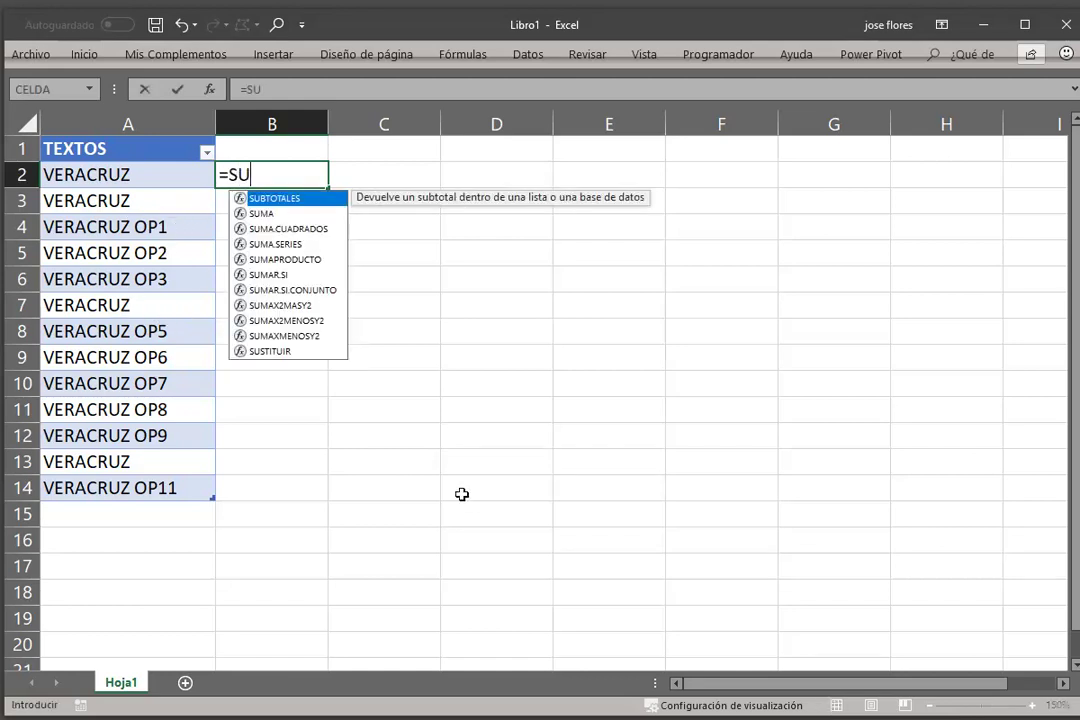
pyautogui.write('S')
pyautogui.press('Tab')
pyautogui.press('Left')
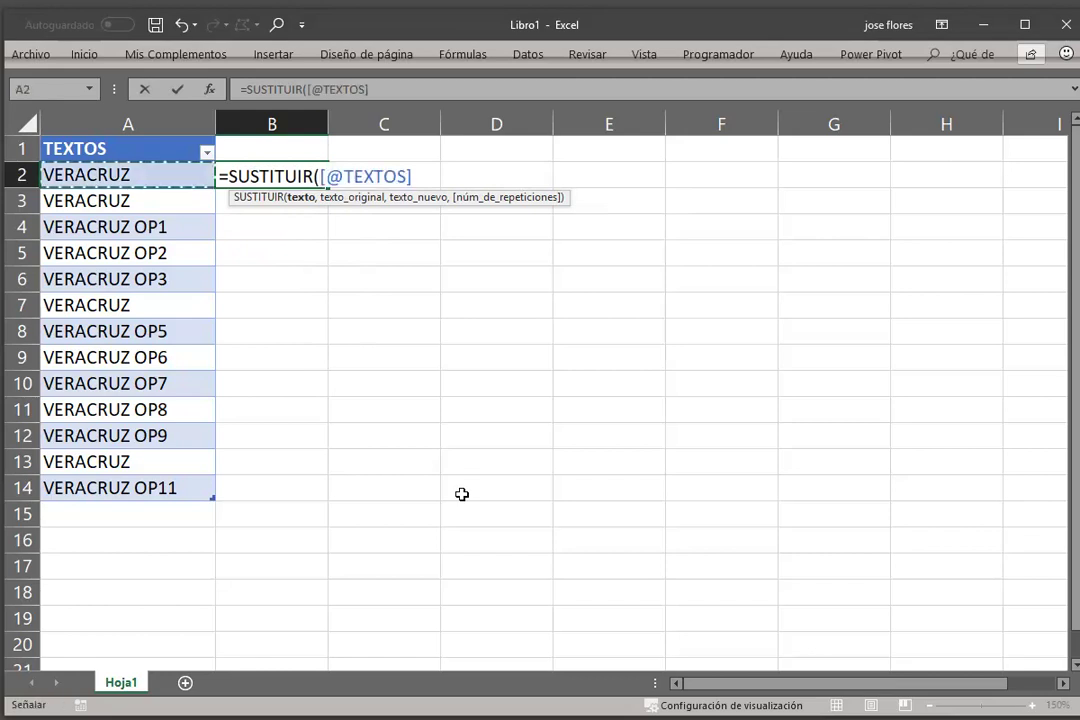
pyautogui.write(',')
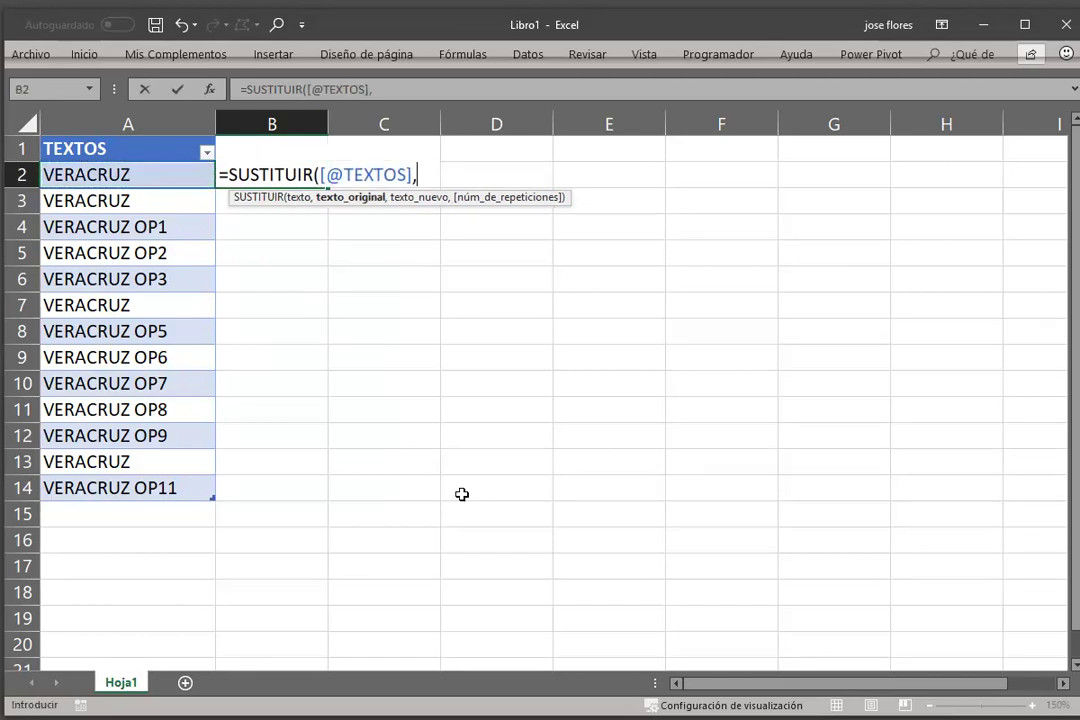
pyautogui.write('"V')
pyautogui.write('ERAC')
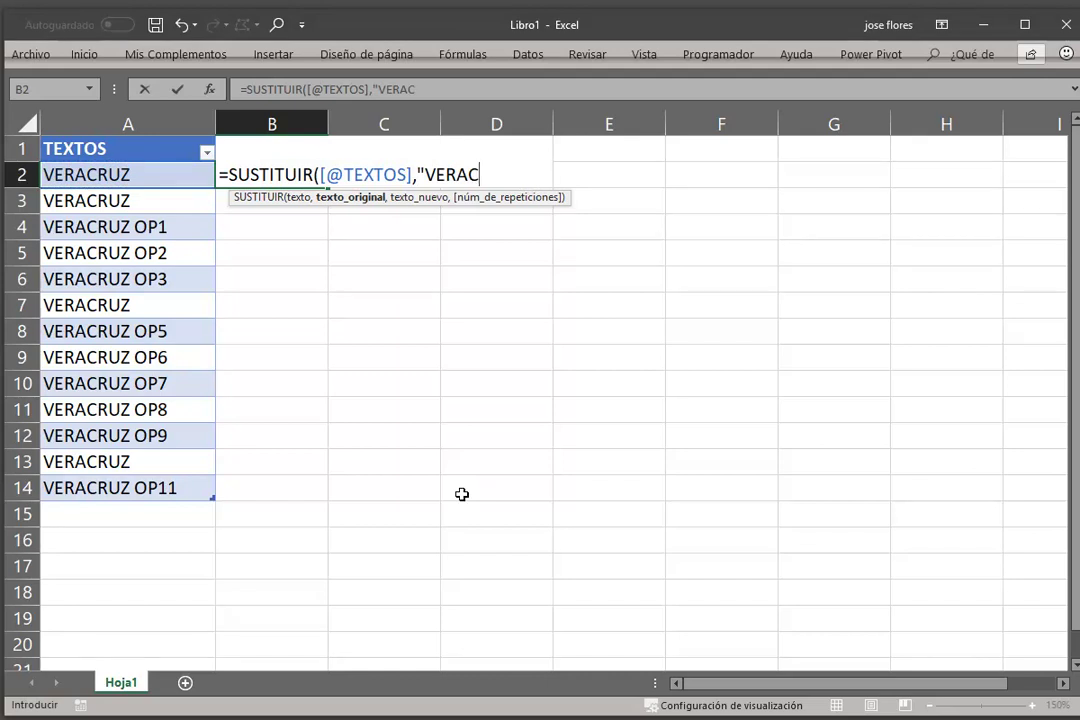
pyautogui.write('RUZ')
pyautogui.write('","')
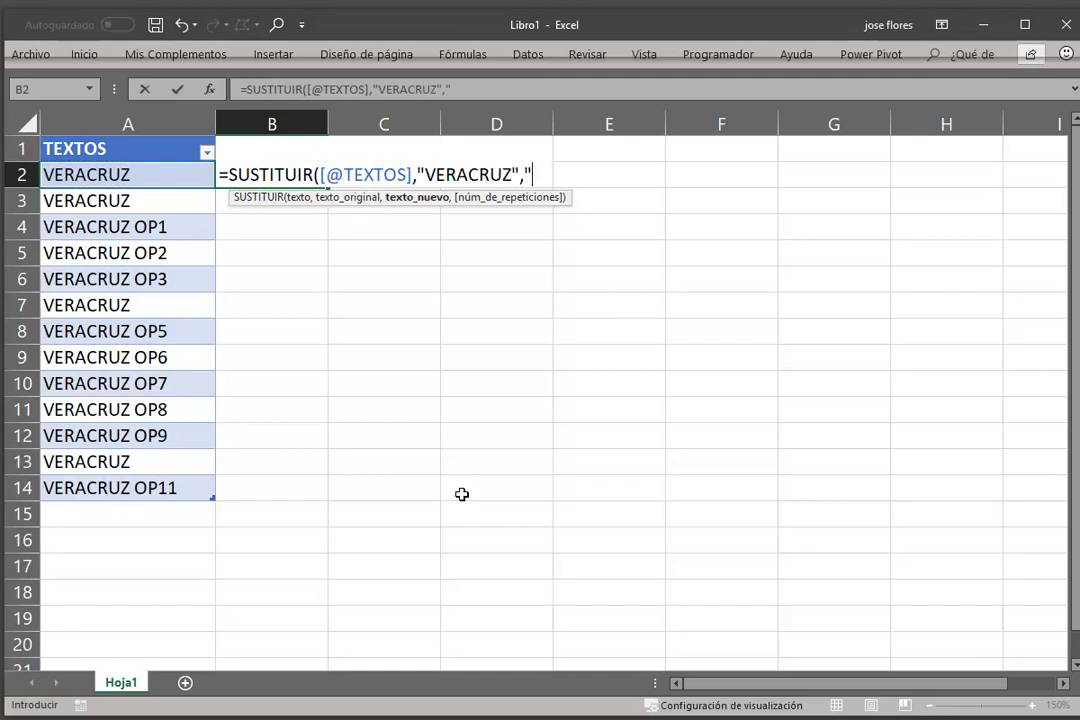
pyautogui.write('VERACR')
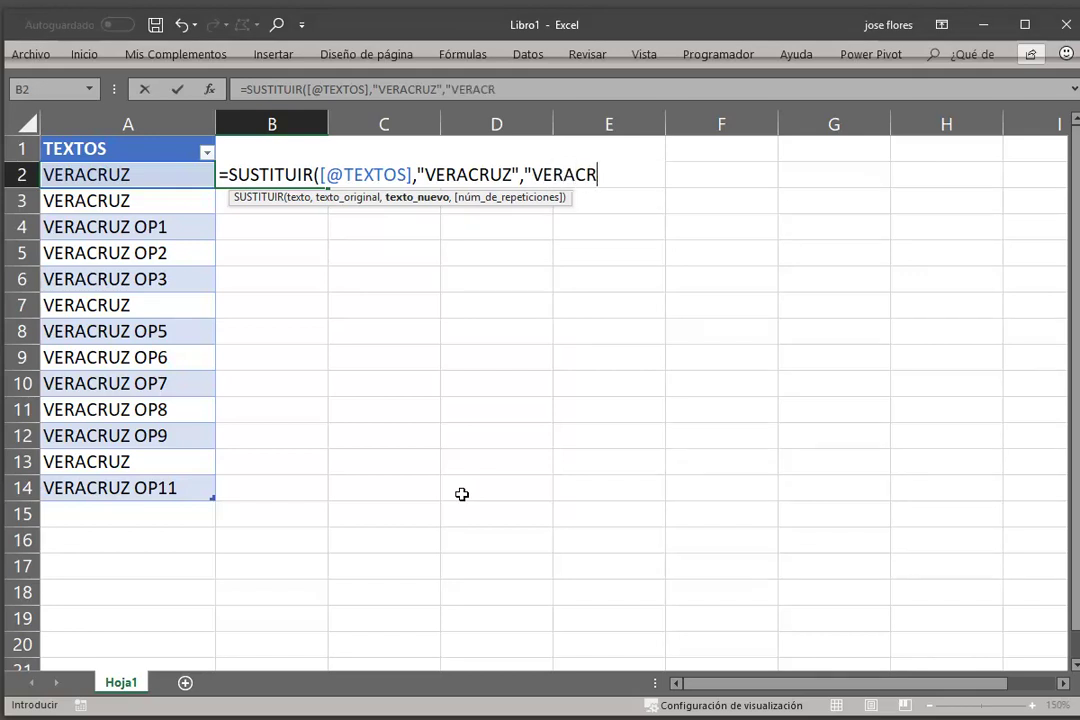
pyautogui.write('UZ_"')
pyautogui.write(')')
pyautogui.press('Return')
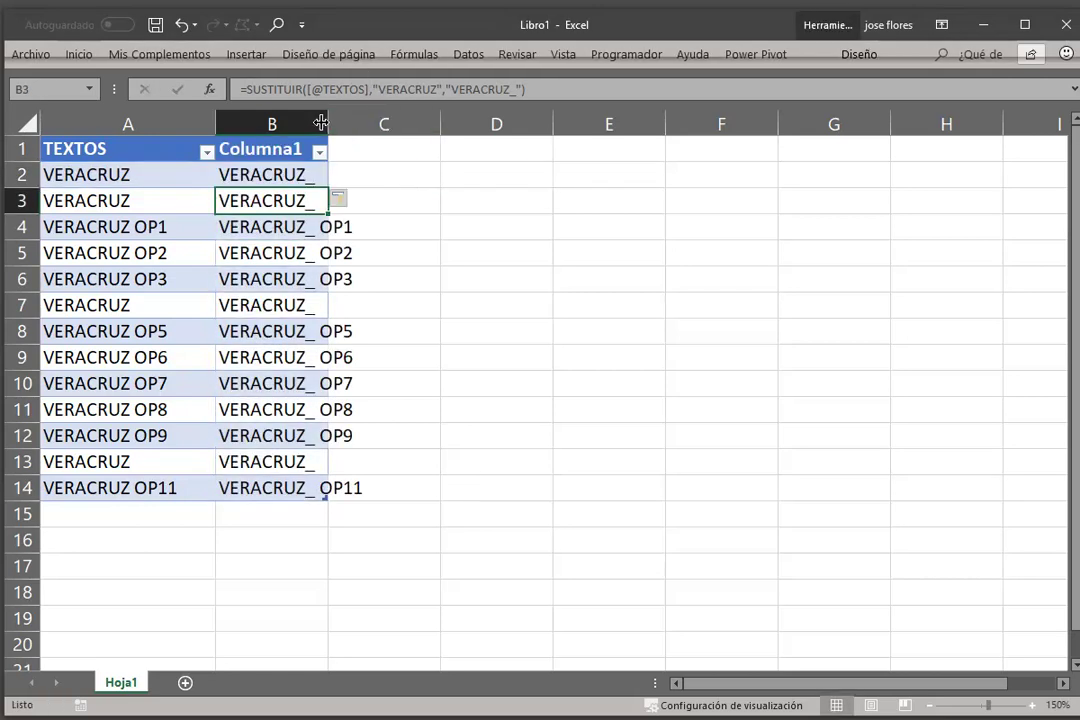
# Widen column B and check the formula results down to the last row.
pyautogui.moveTo(328, 123); pyautogui.dragTo(399, 123)
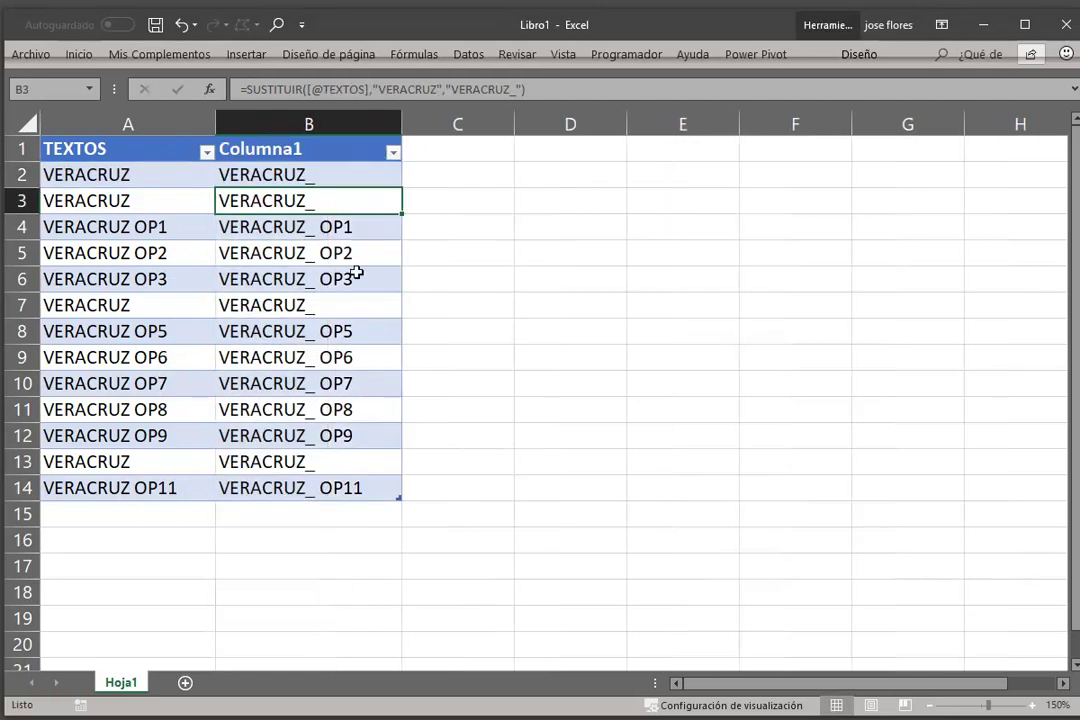
pyautogui.click(385, 284)
pyautogui.click(369, 310)
pyautogui.click(352, 357)
pyautogui.click(338, 434)
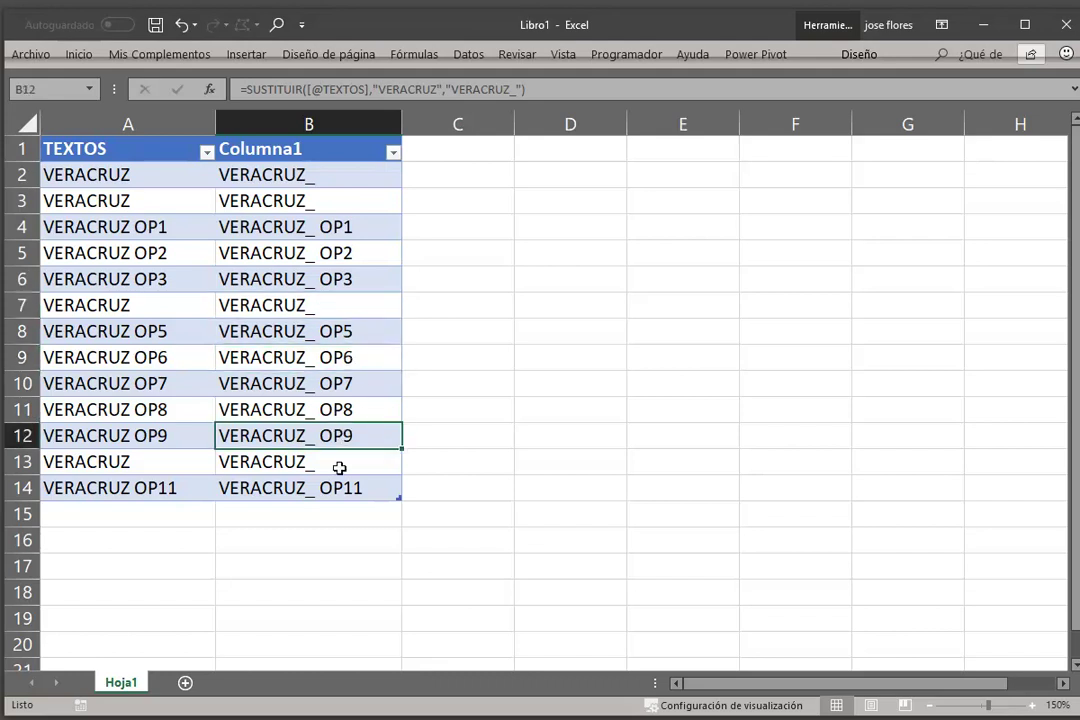
pyautogui.click(340, 465)
pyautogui.click(341, 488)
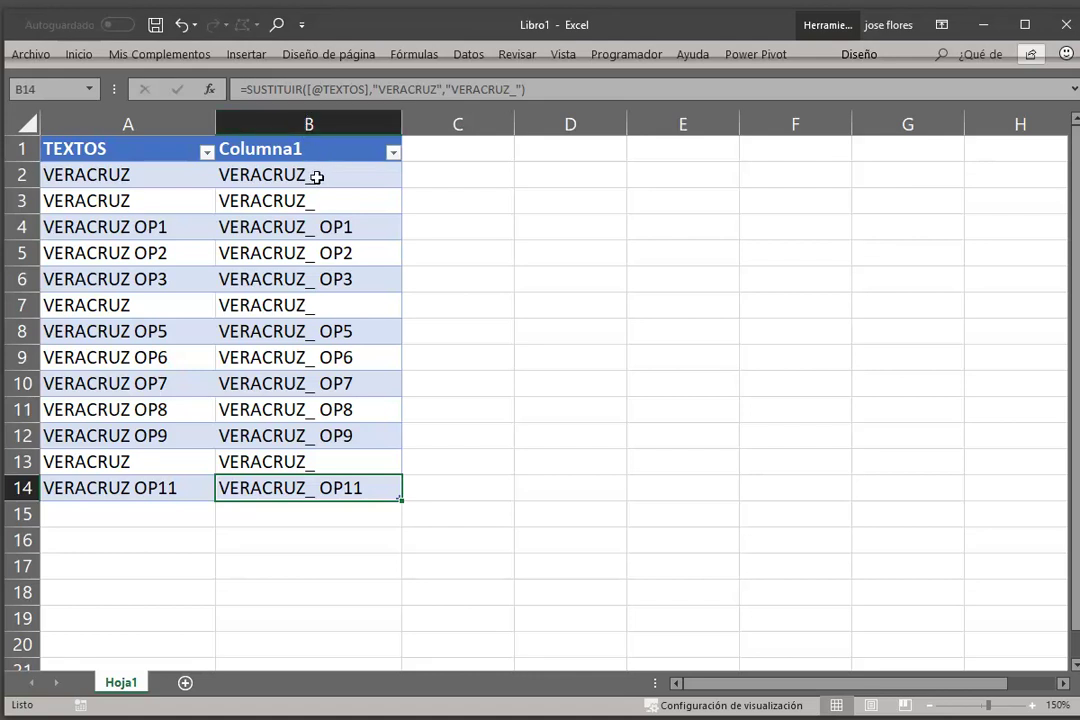
# Delete column B holding the SUSTITUIR results.
pyautogui.click(316, 170)
pyautogui.rightClick(305, 124)
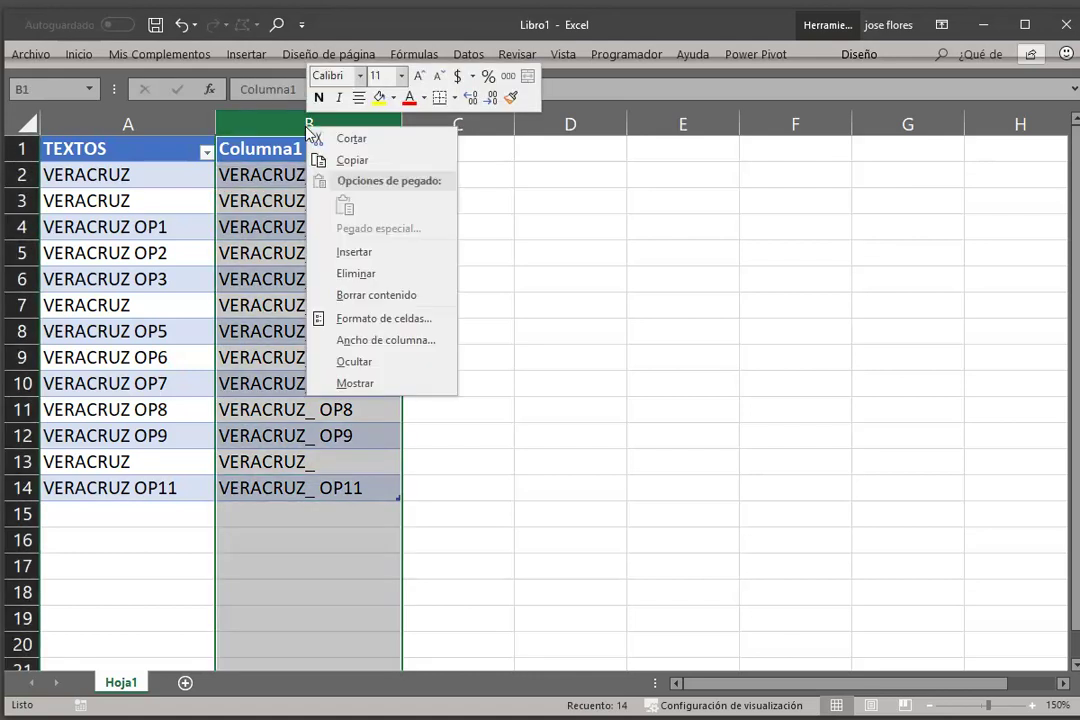
pyautogui.click(365, 268)
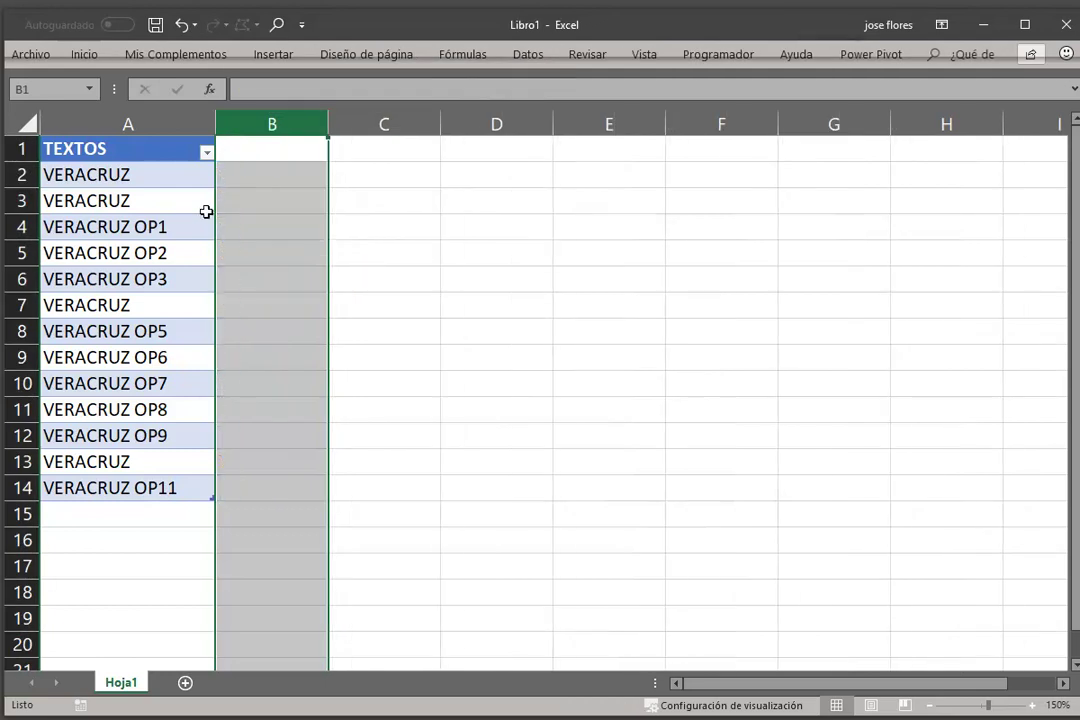
# Inspect cell A2's VERACRUZ text in the formula bar without changing it.
pyautogui.click(148, 176)
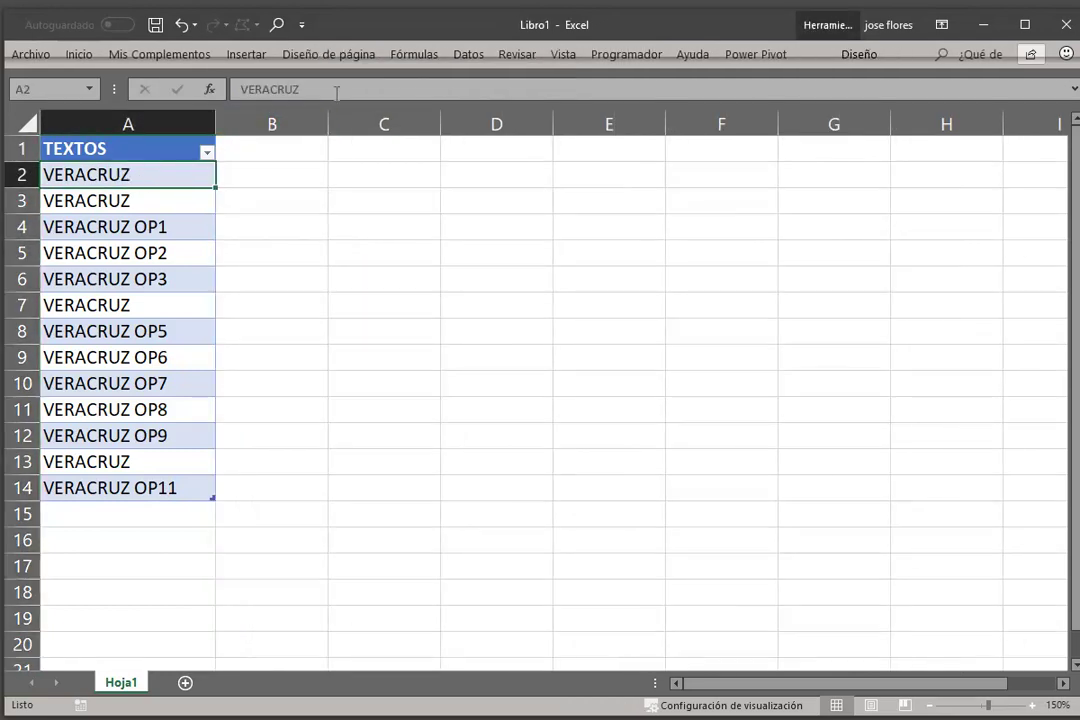
pyautogui.moveTo(337, 89); pyautogui.dragTo(214, 78)
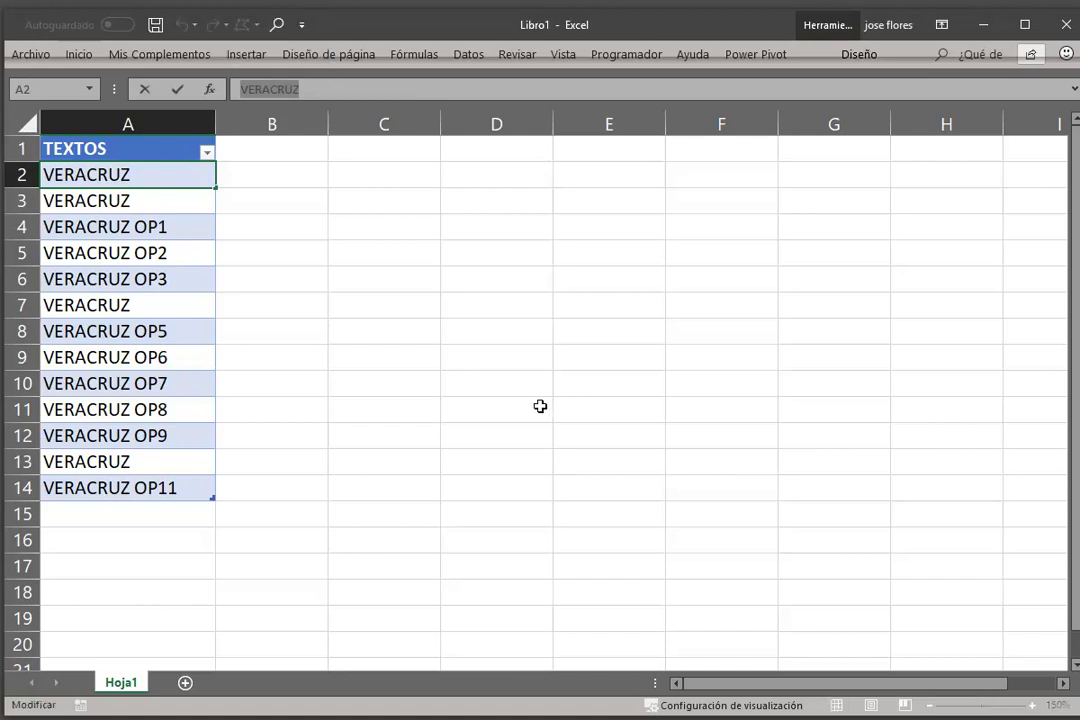
pyautogui.press('Escape')
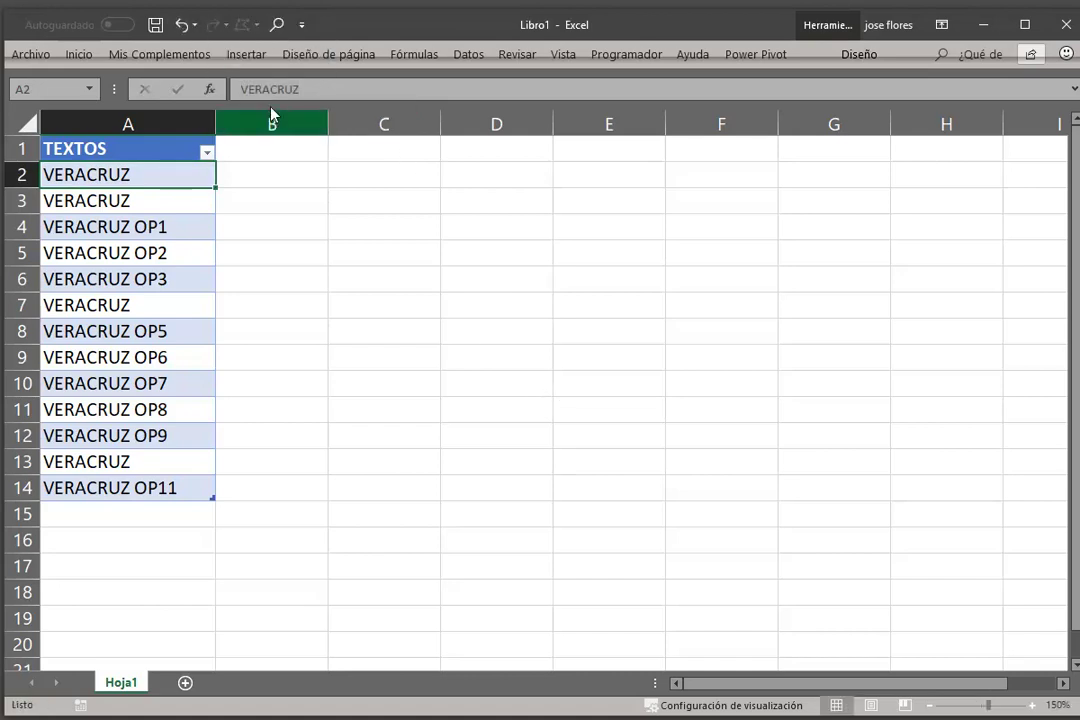
# Use Reemplazar todos to swap VERACRUZ for VERACRUZ_, acknowledging the 13-replacements message.
pyautogui.click(79, 54)
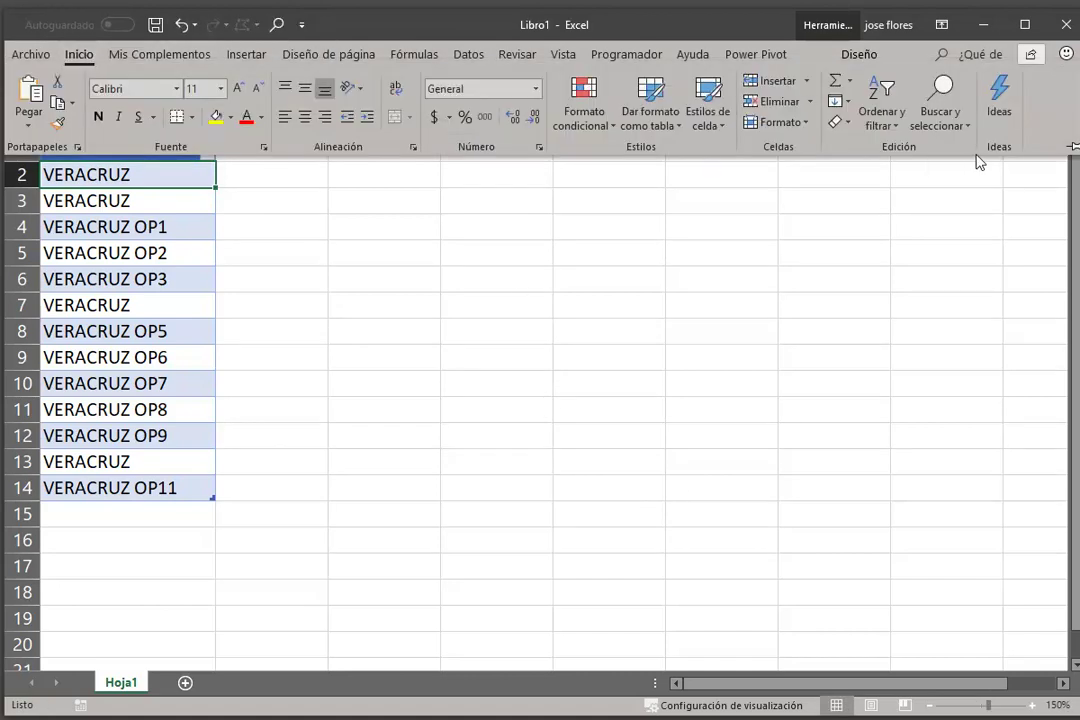
pyautogui.click(938, 105)
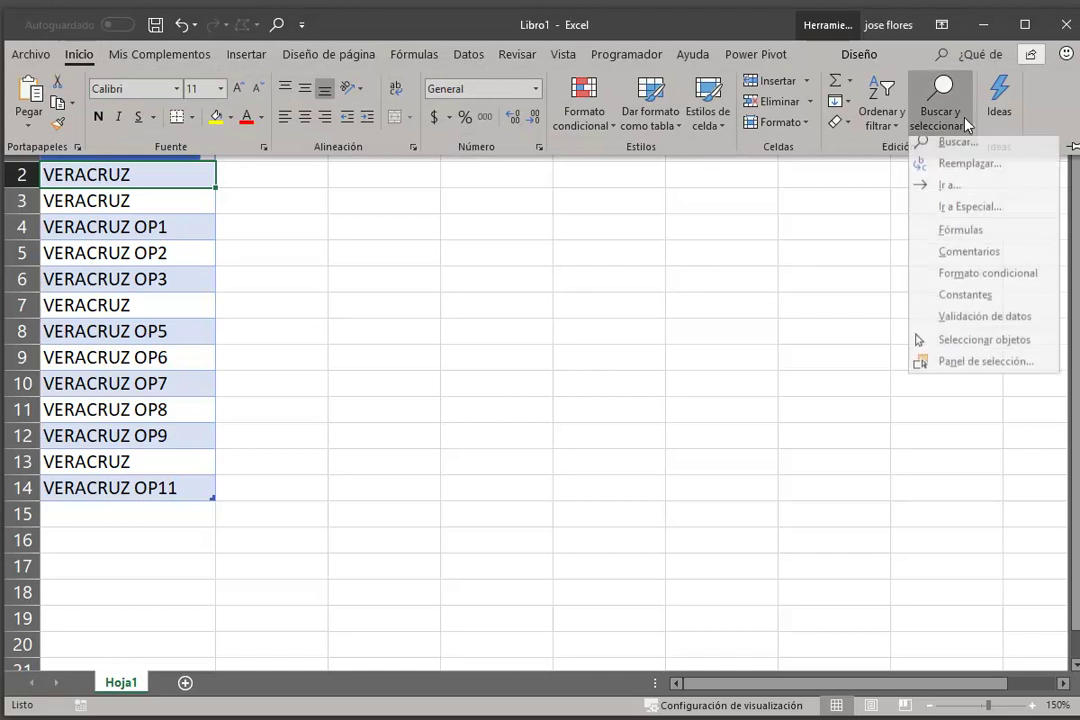
pyautogui.click(966, 168)
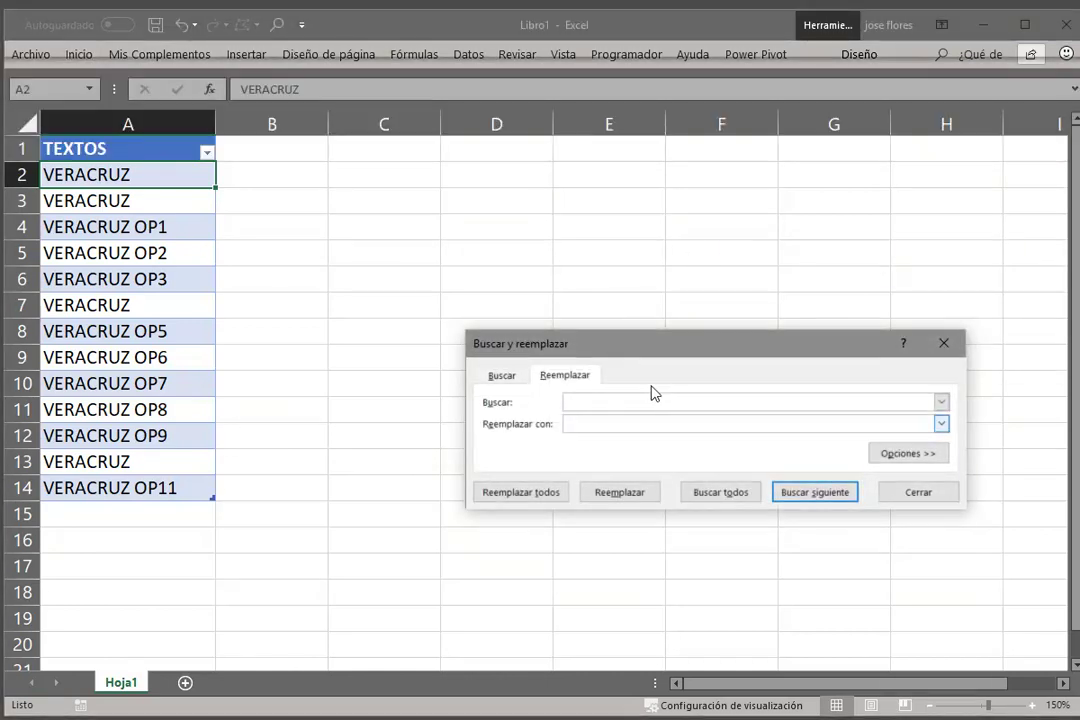
pyautogui.write('VERACRUZ')
pyautogui.write('VERACRUZ')
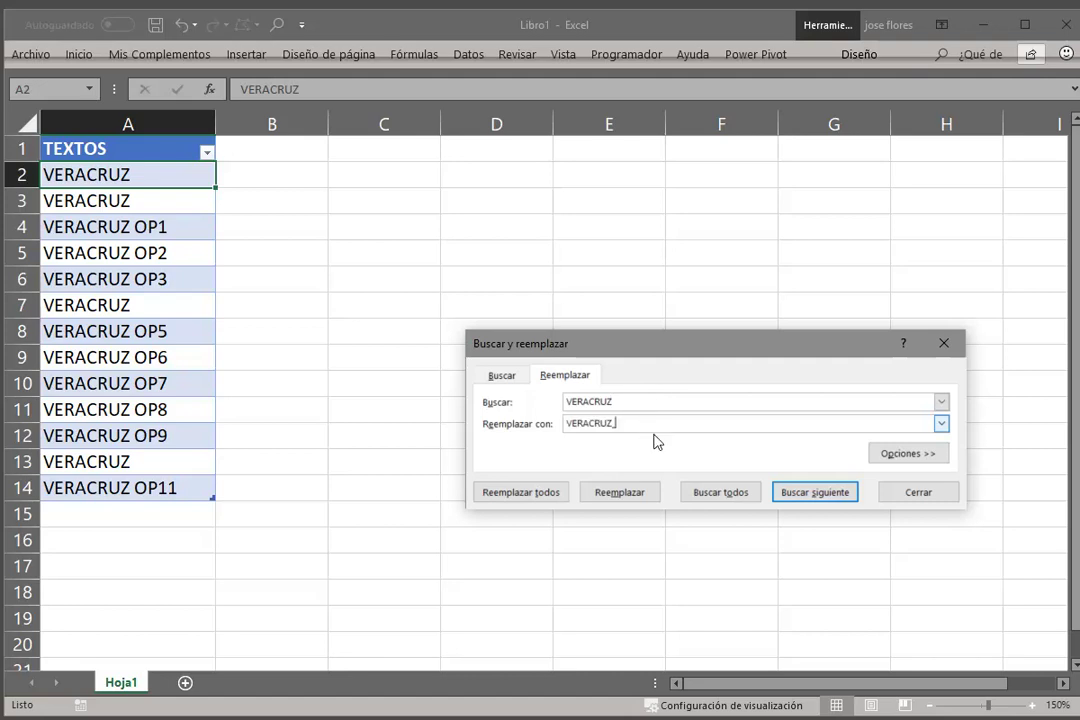
pyautogui.click(535, 496)
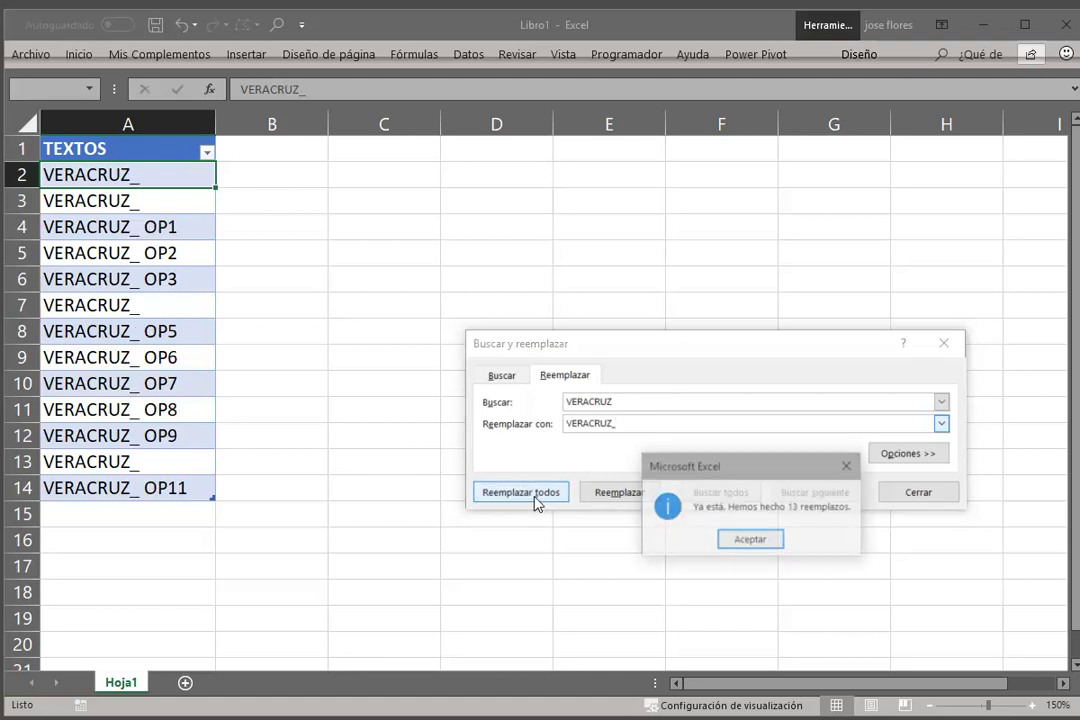
pyautogui.click(752, 539)
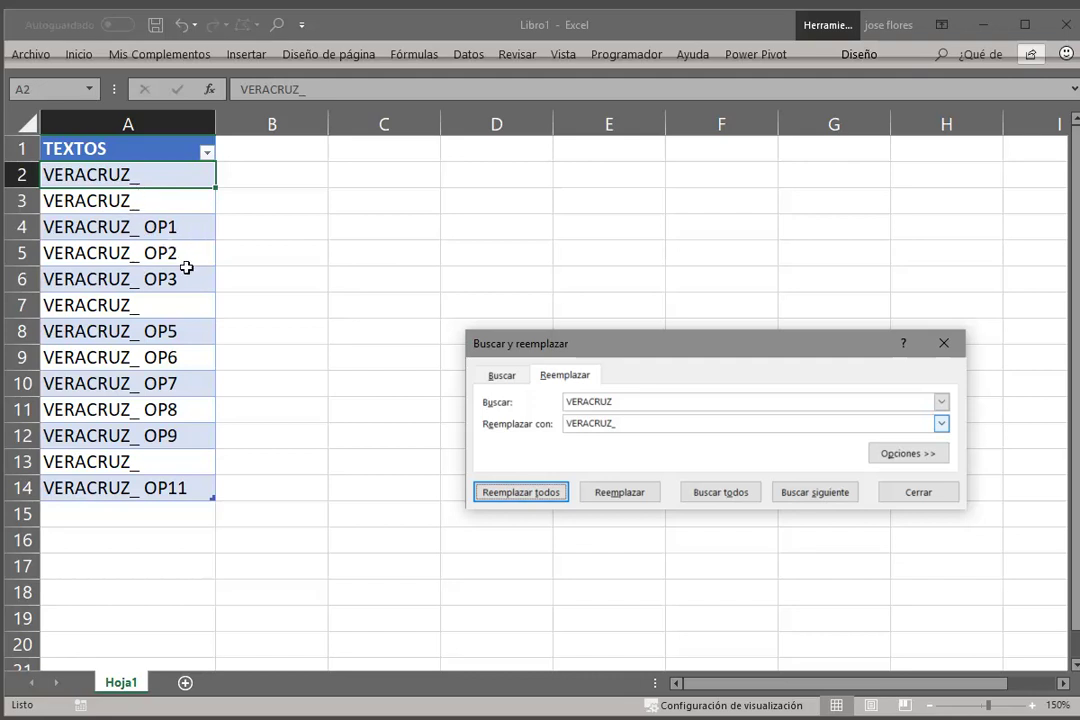
pyautogui.click(414, 22)
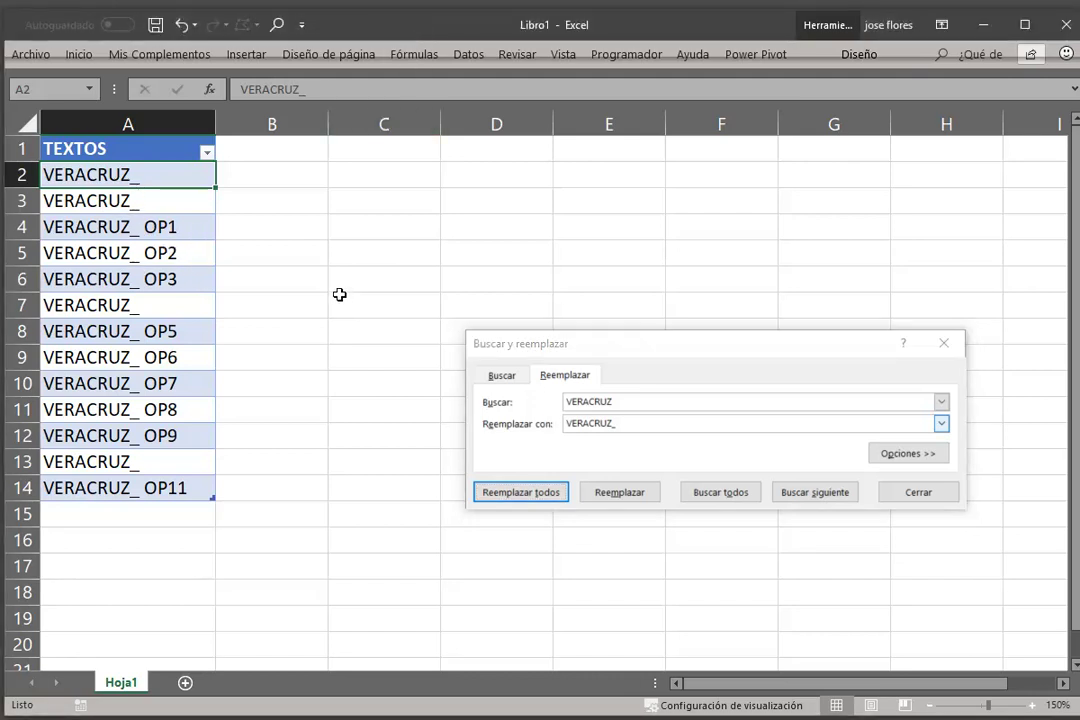
# Undo the 13 replacements and tick 'Coincidir con el contenido de toda la celda' in the Replace options.
pyautogui.hotkey('ctrl', 'z')
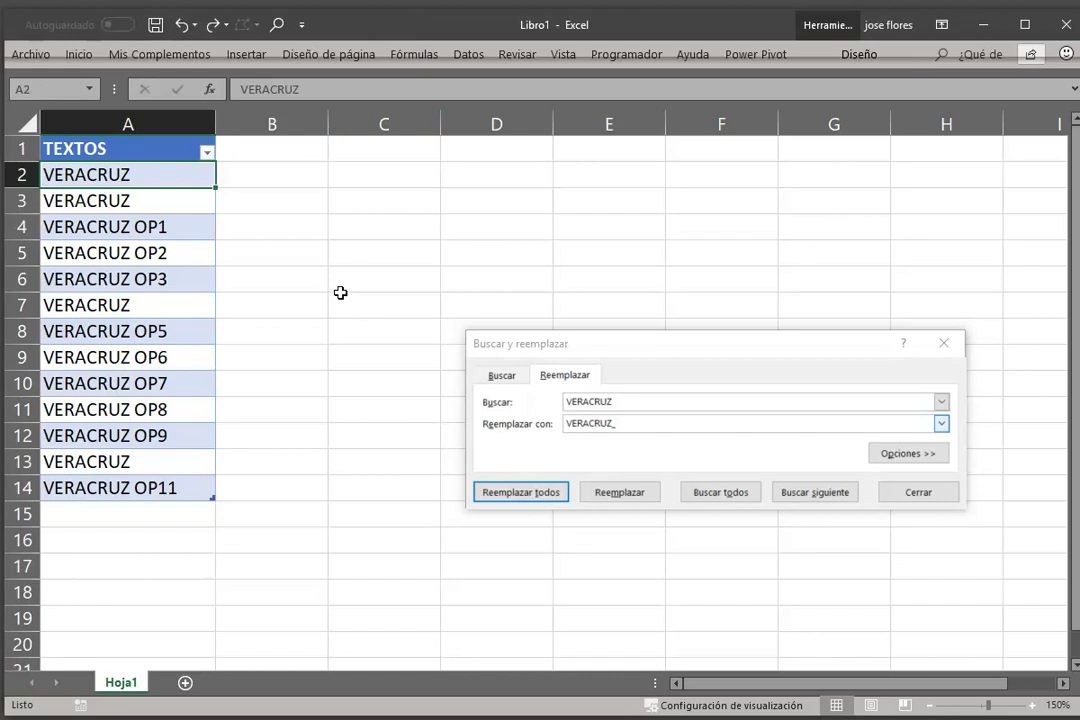
pyautogui.moveTo(681, 351); pyautogui.dragTo(573, 237)
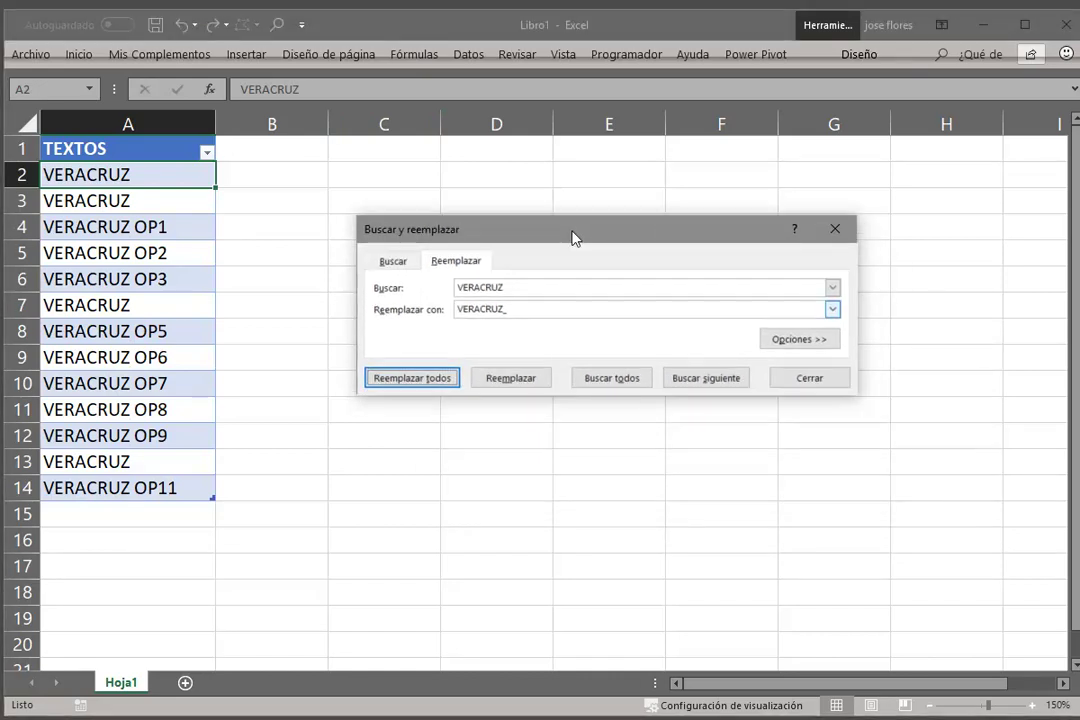
pyautogui.click(799, 340)
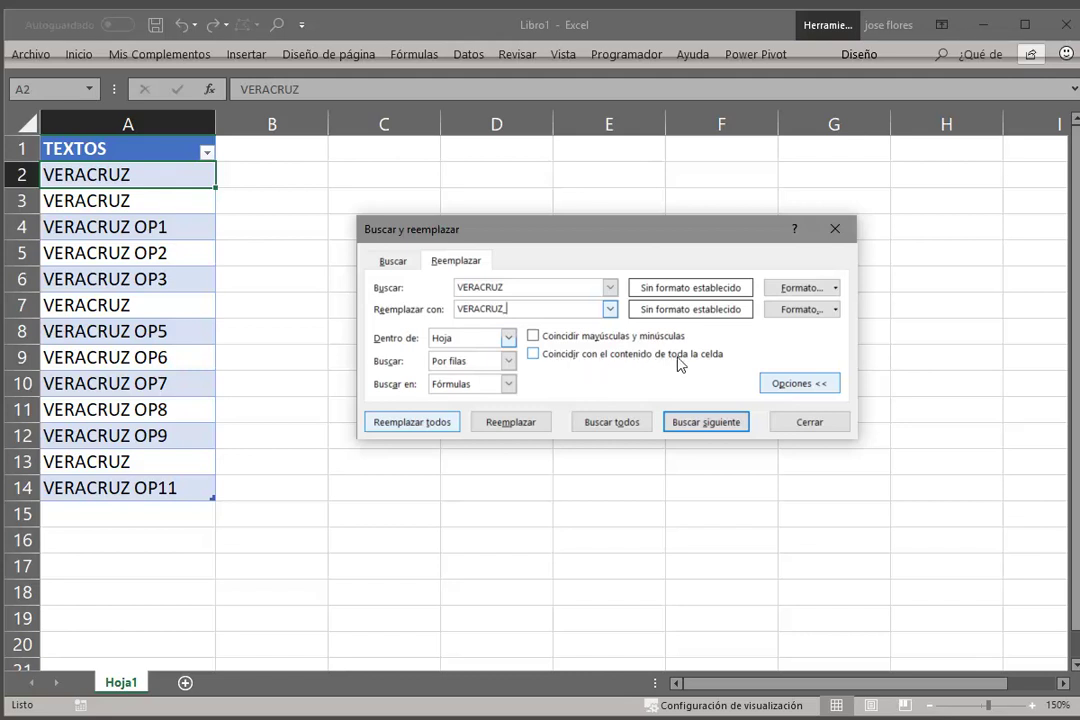
pyautogui.click(534, 355)
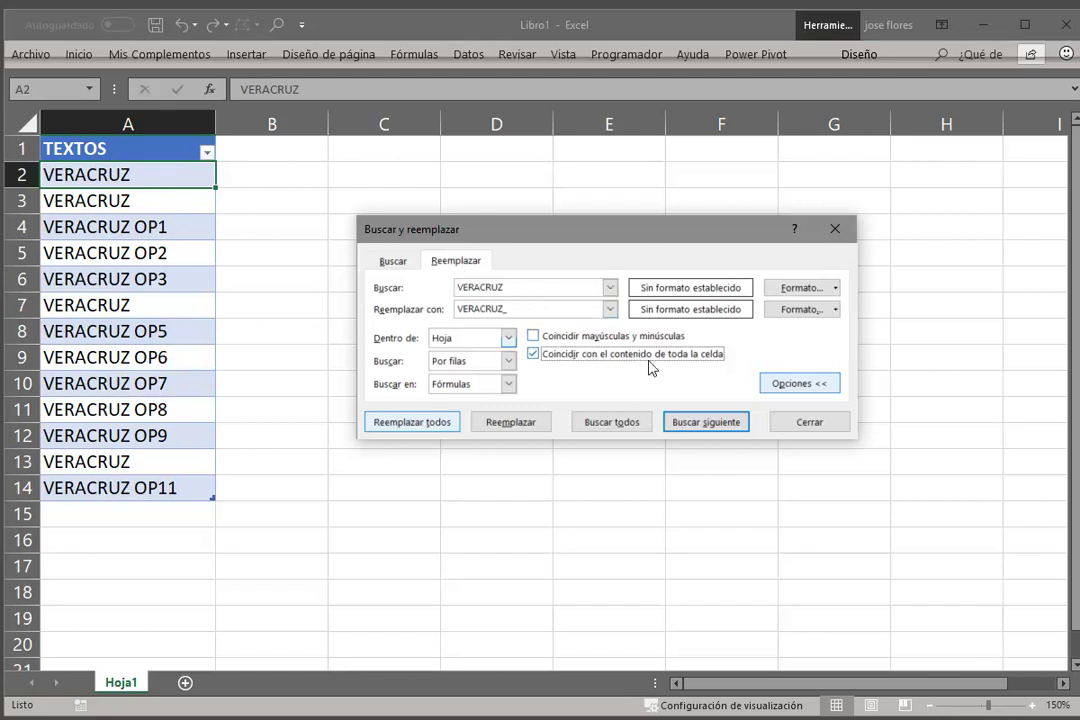
# Run whole-cell Reemplazar todos, giving 4 replacements in rows 2, 3, 7 and 13.
pyautogui.click(425, 422)
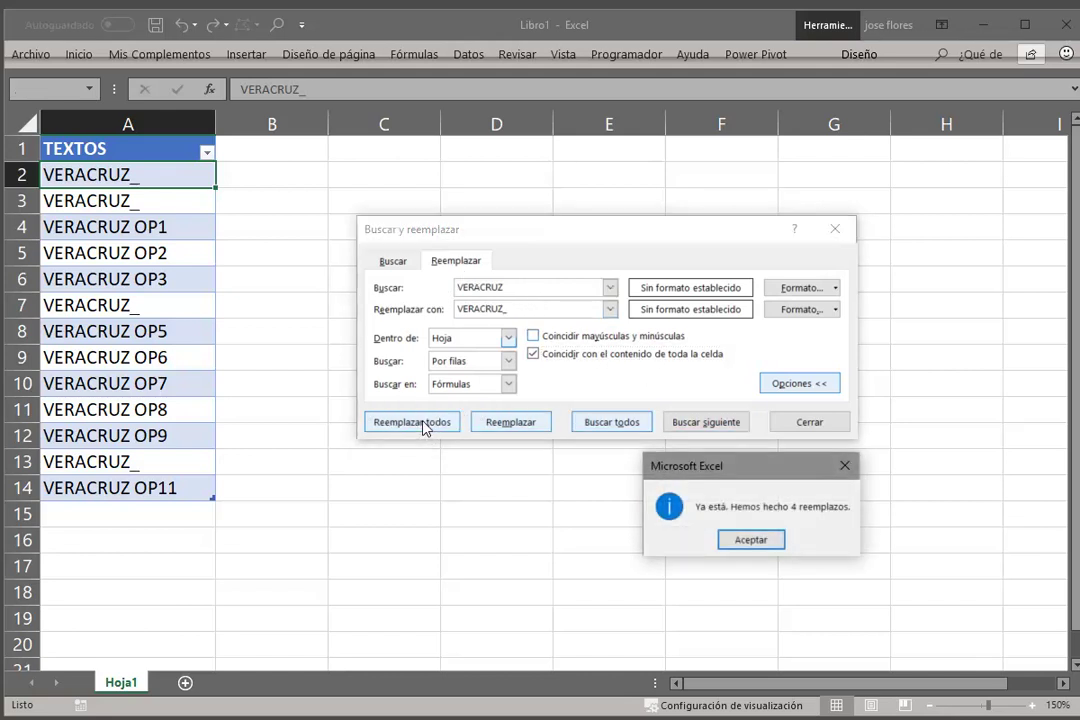
pyautogui.click(756, 543)
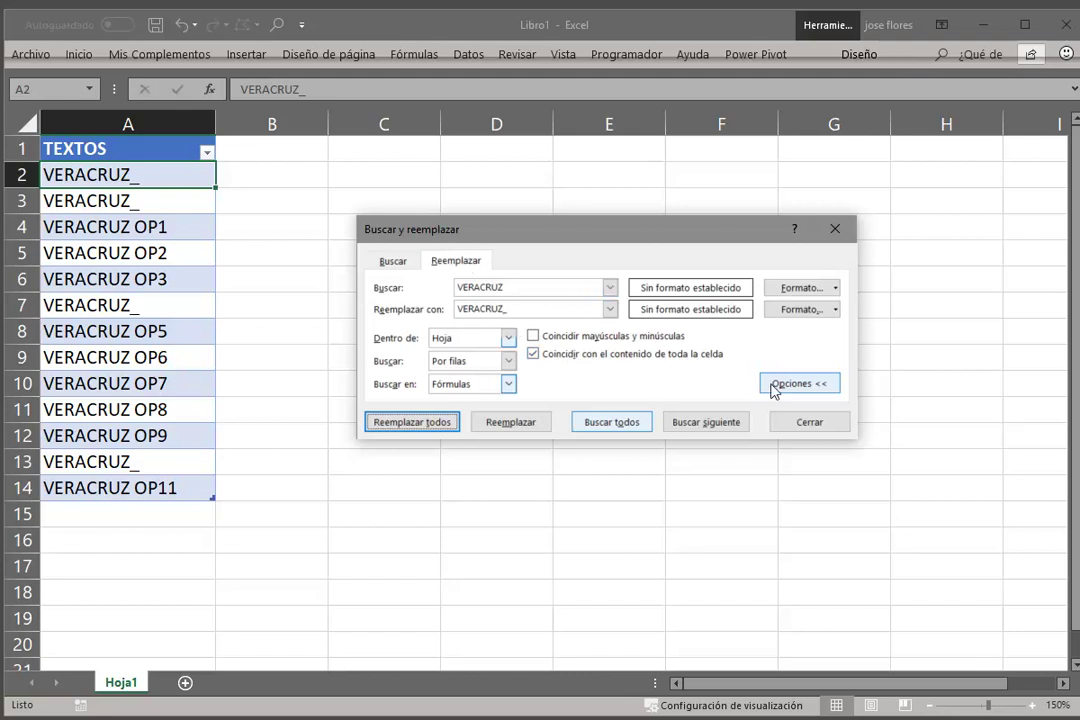
pyautogui.click(812, 424)
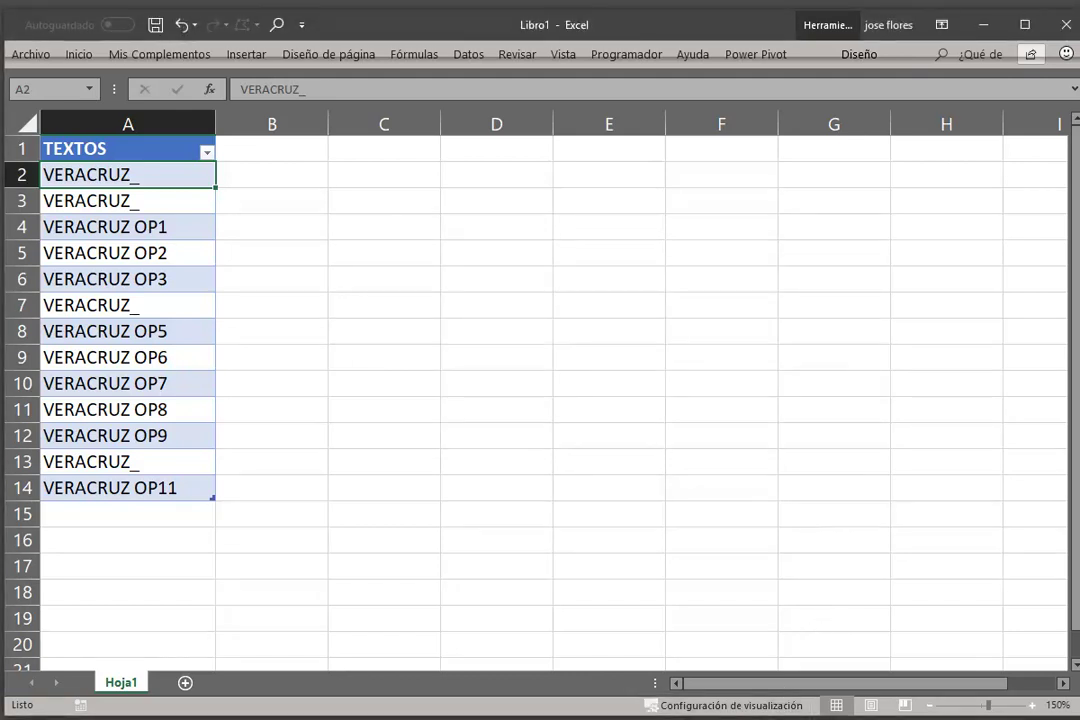